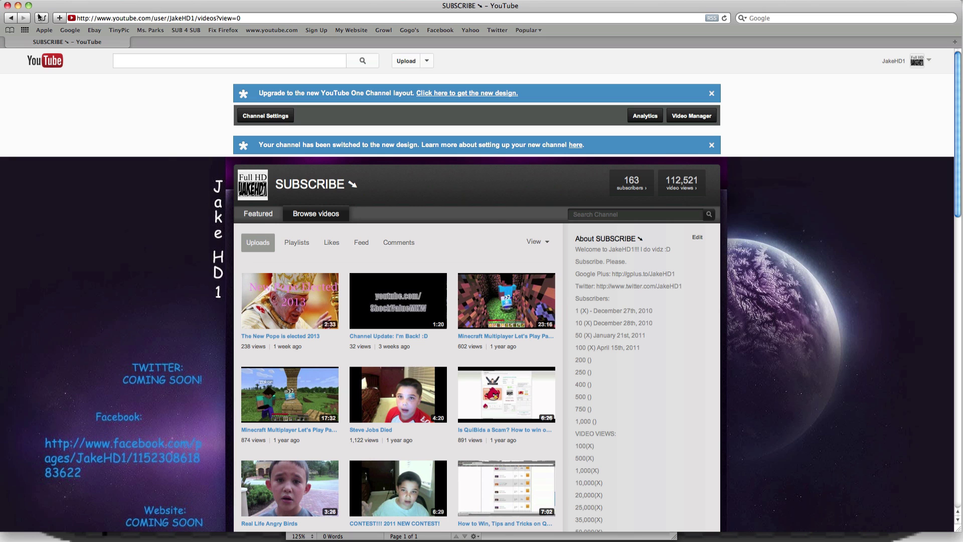
- Open a new Top Sites tab beside the YouTube channel uploads page
click(58, 17)
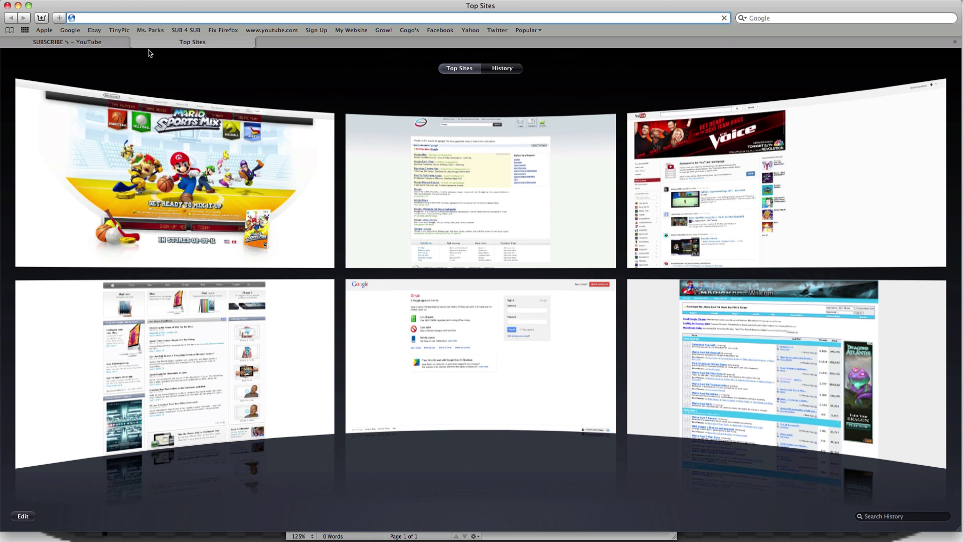
text(images.google.com/)
- Search Google Images for 'Minecraft' and preview the Steve sunset result
key(Return)
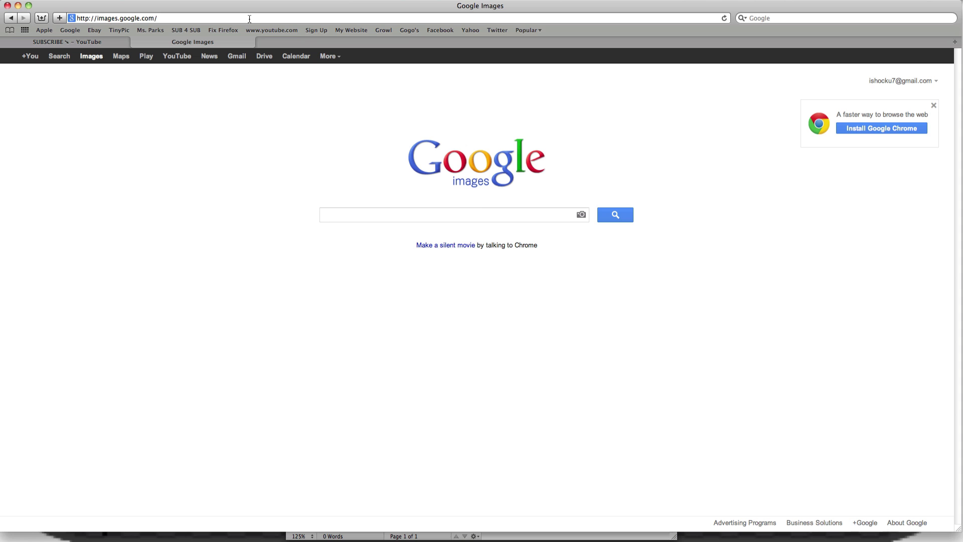
text(Minecraft)
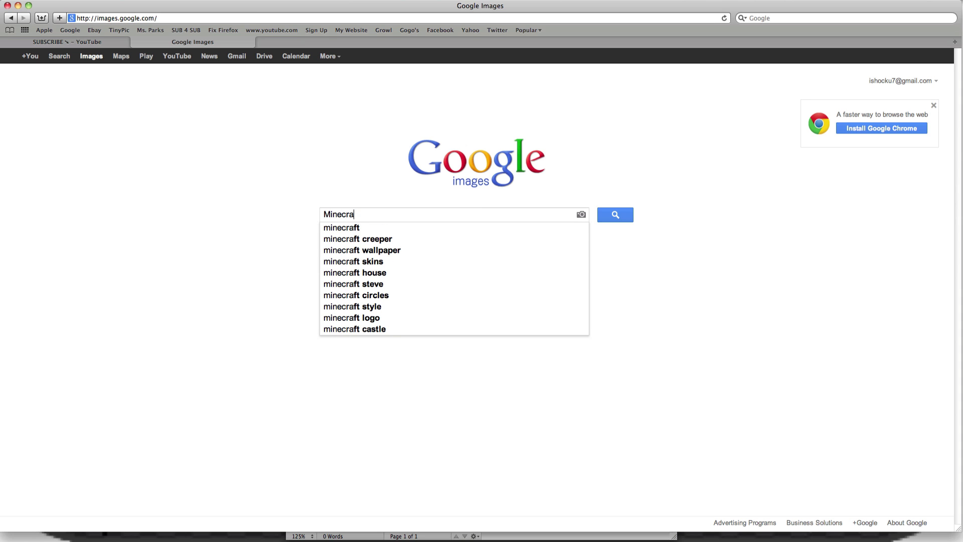
key(Return)
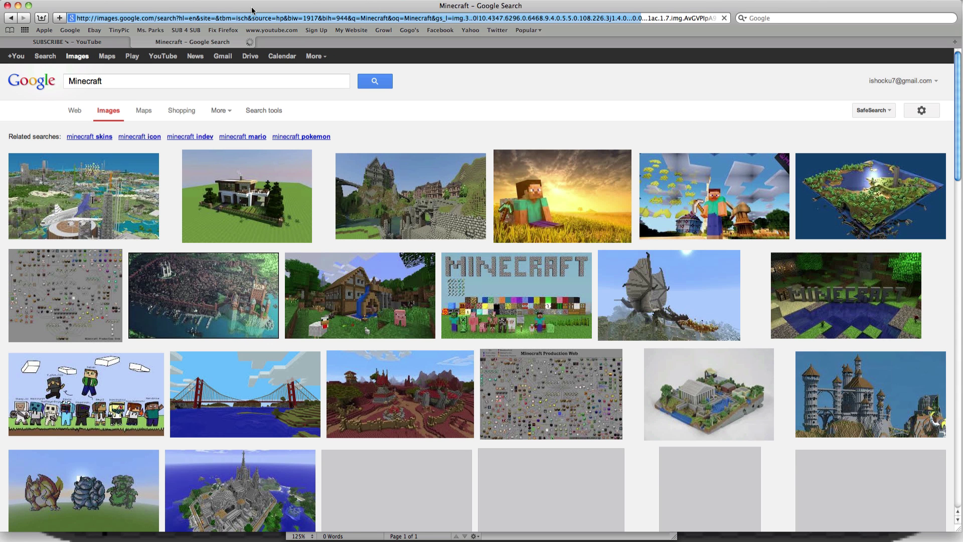
scroll(159, 91, down, 2)
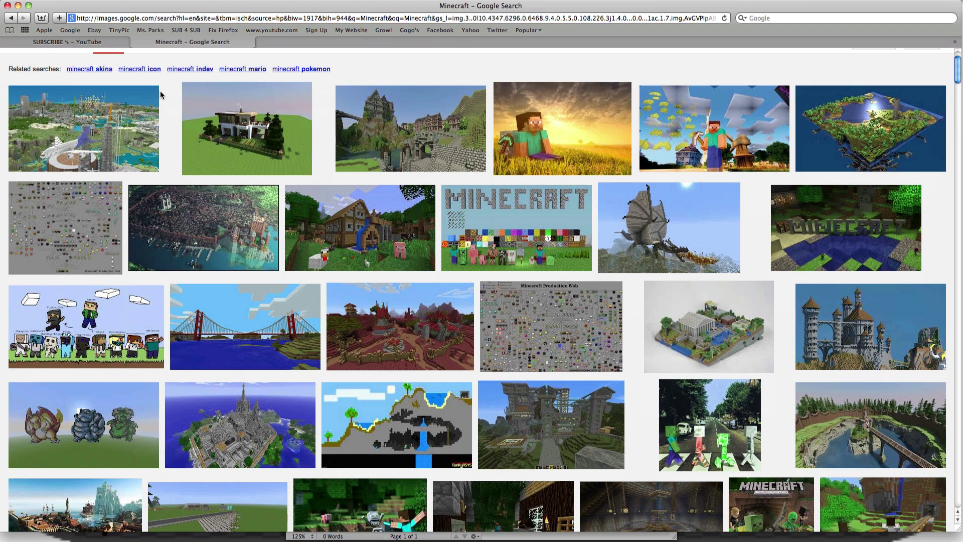
click(575, 132)
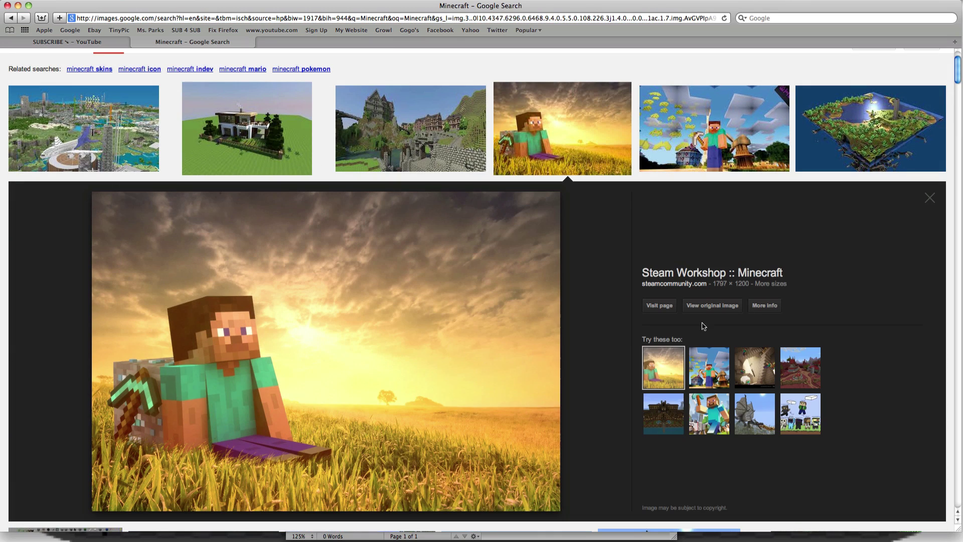
- View the Steve sunset image full size, drag it to the desktop and open the JPG in Preview
click(721, 303)
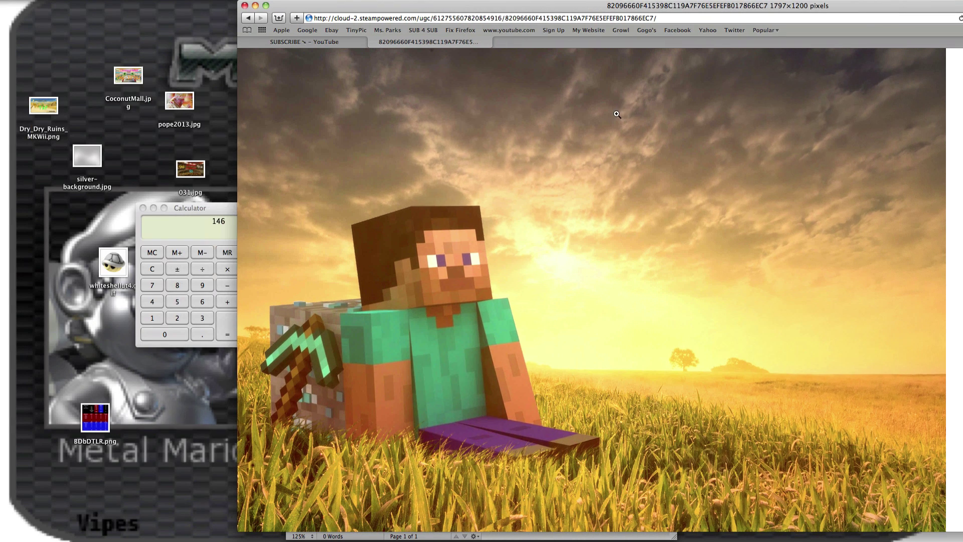
drag(347, 214, 160, 165)
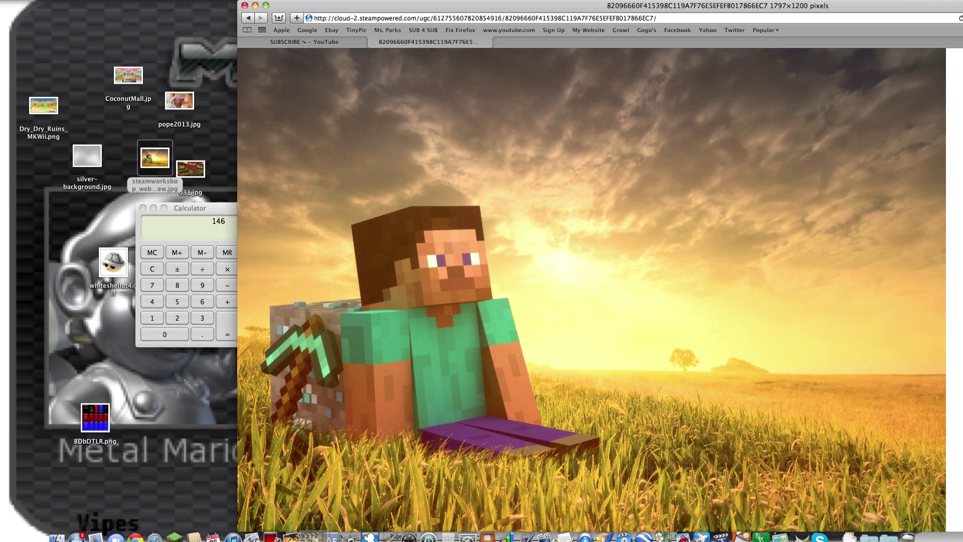
click(253, 526)
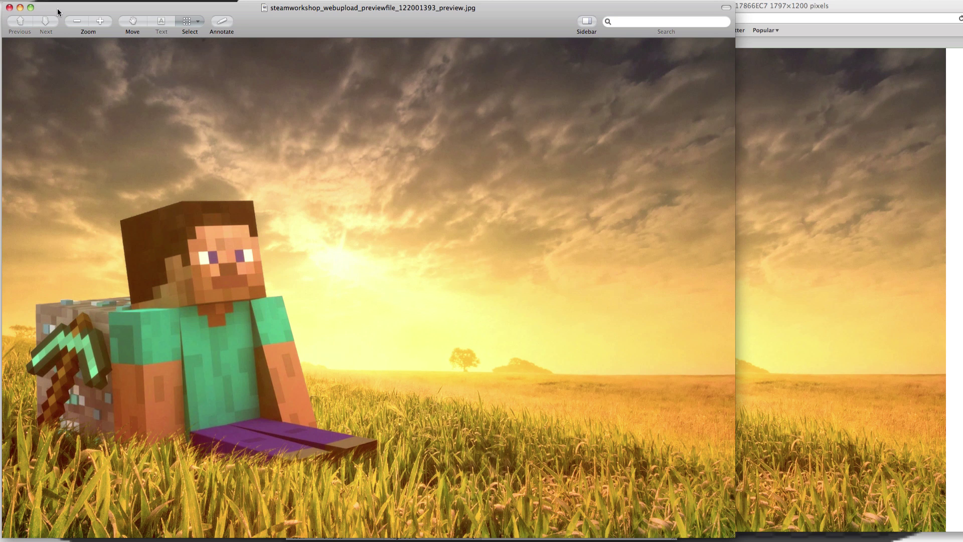
- Enlarge the Preview window and draw a text box over the upper sky with the Text tool
click(32, 7)
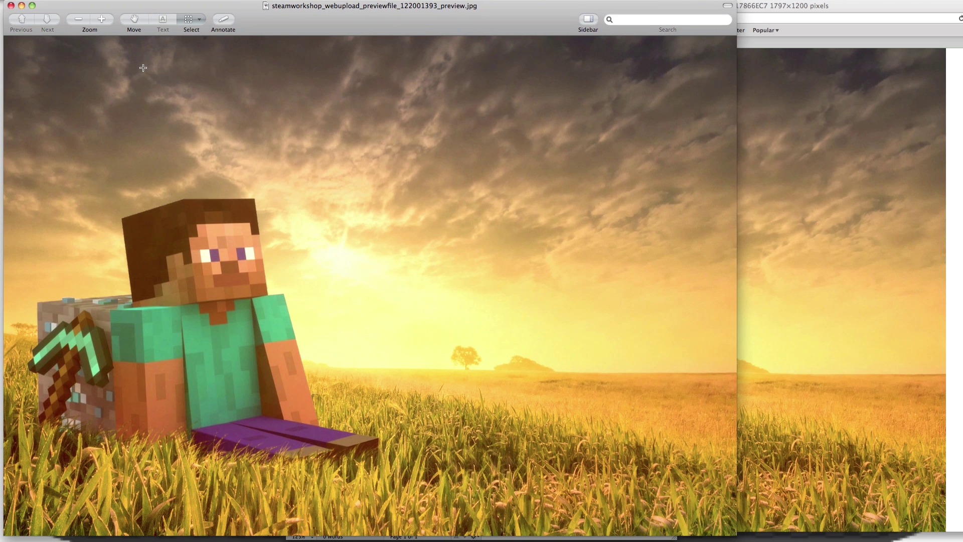
click(223, 20)
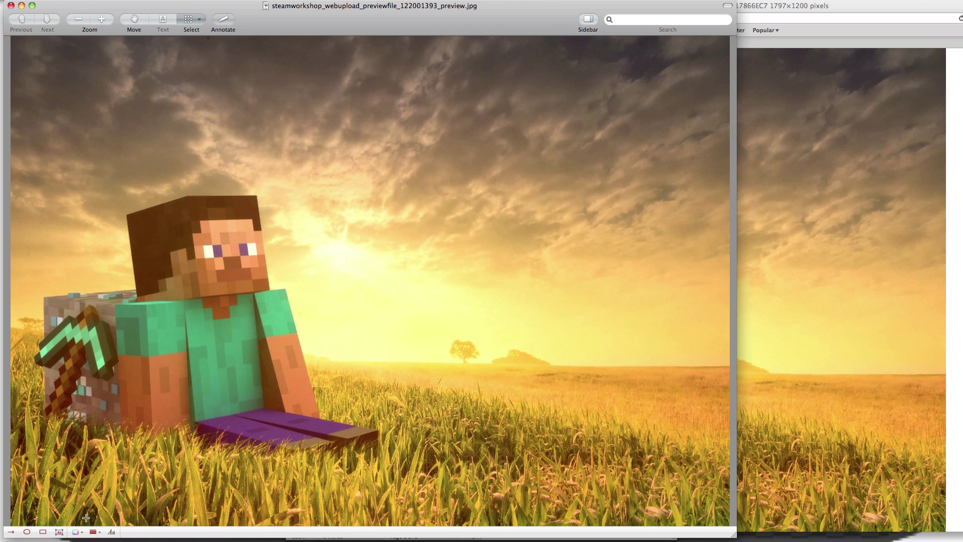
click(57, 533)
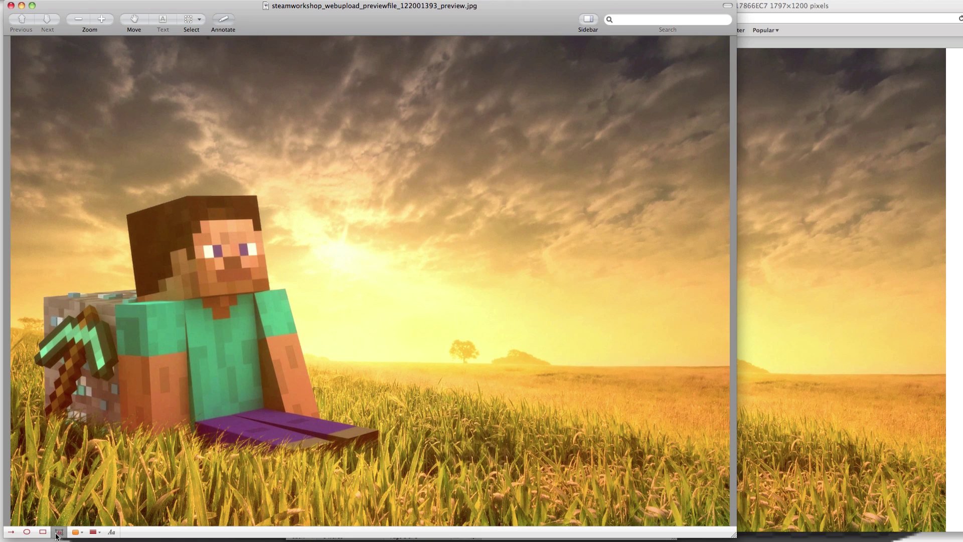
drag(98, 56, 493, 264)
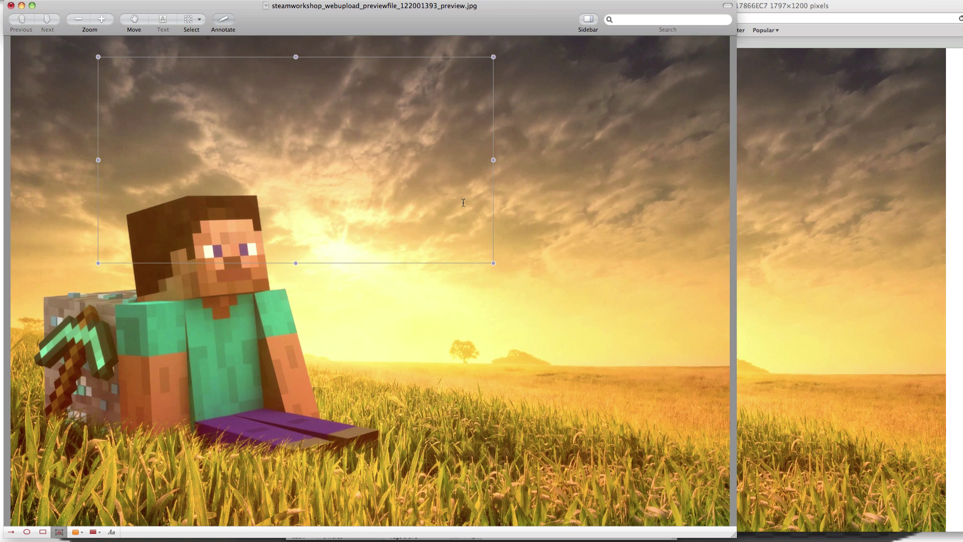
text(Minecra)
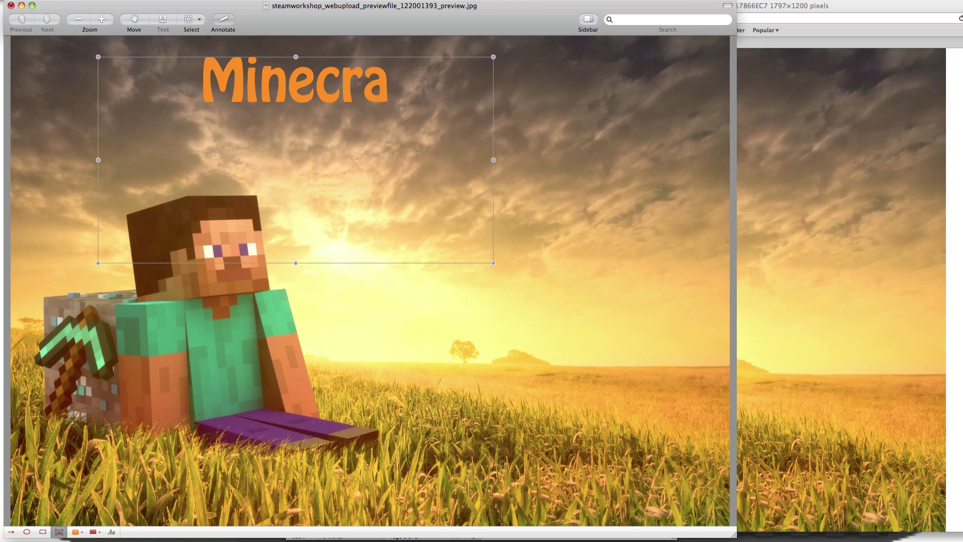
text(ft Mul)
text(tiplayer)
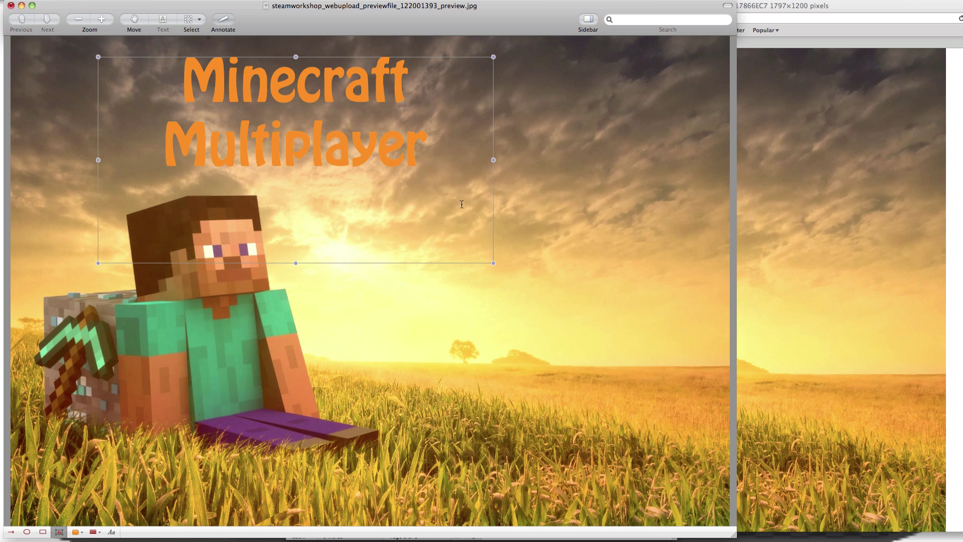
- Fit the 'Minecraft Multiplayer' title box to its text and move it toward the top centre
drag(428, 151, 302, 167)
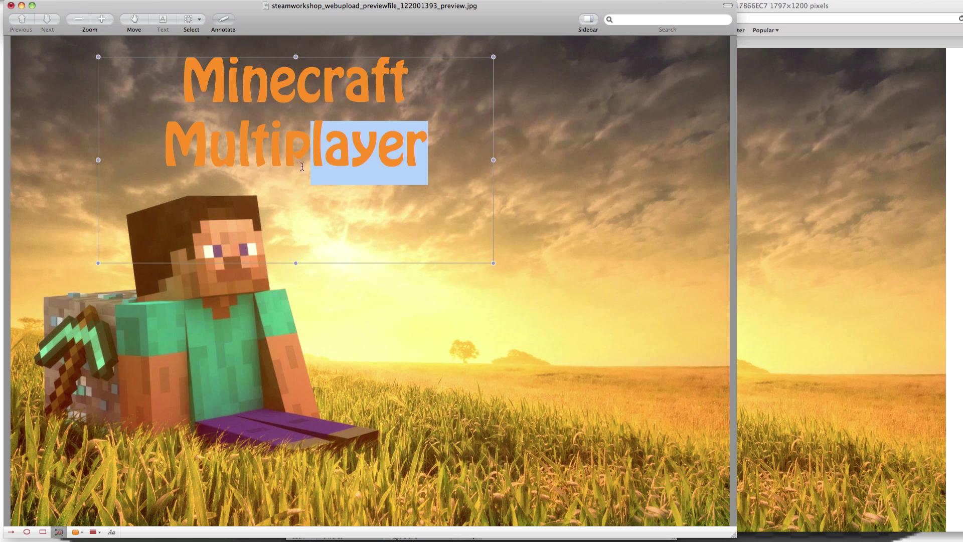
click(407, 200)
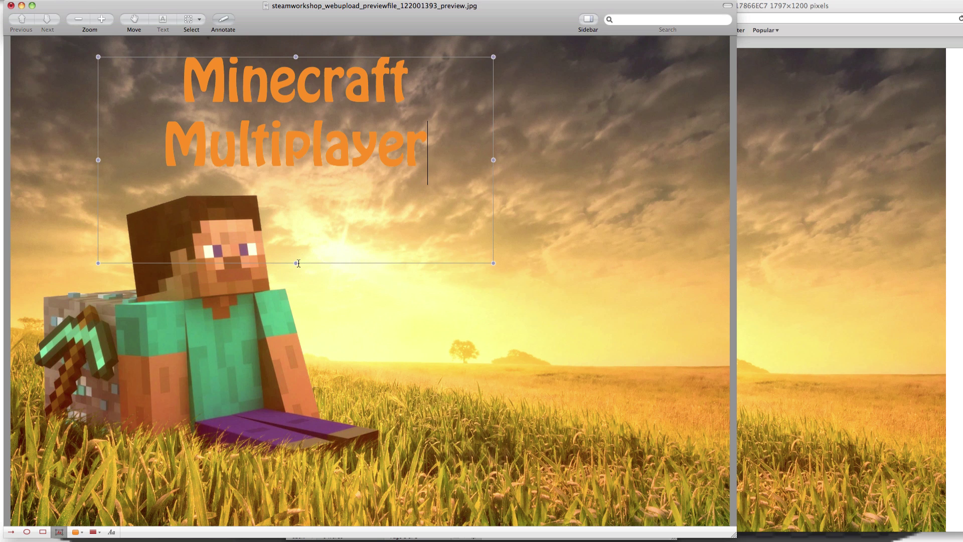
drag(295, 263, 304, 168)
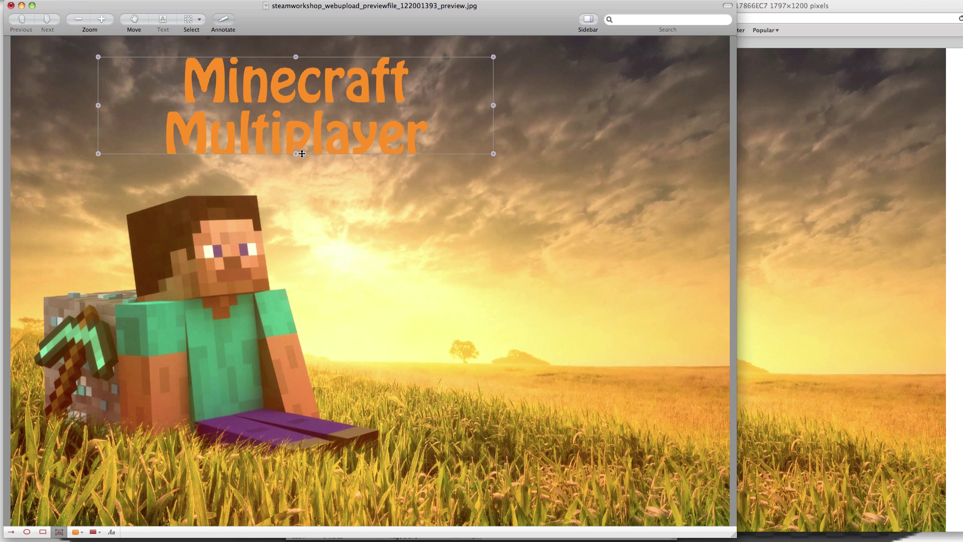
drag(337, 100, 432, 98)
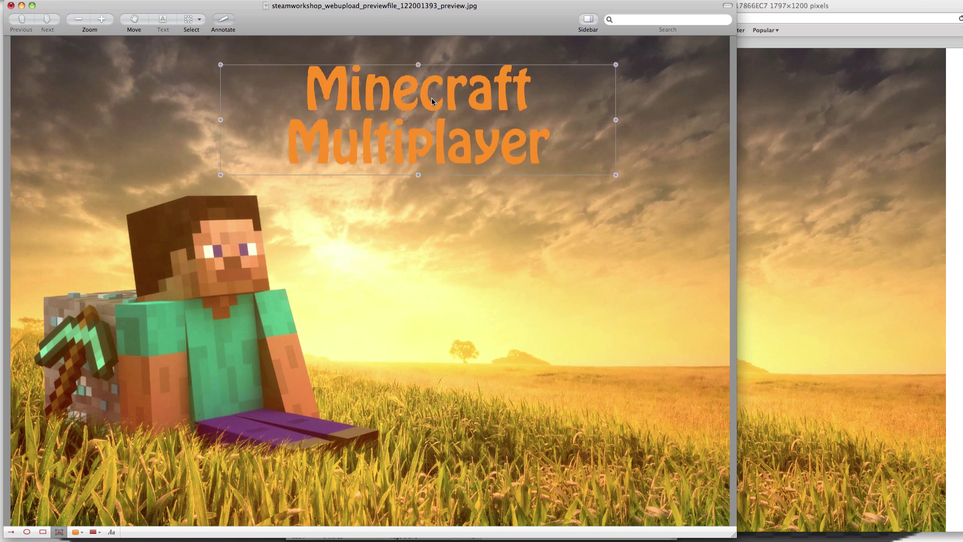
- Draw a second text box below the title for the 'Let's Play Pt. 2' subtitle
click(400, 221)
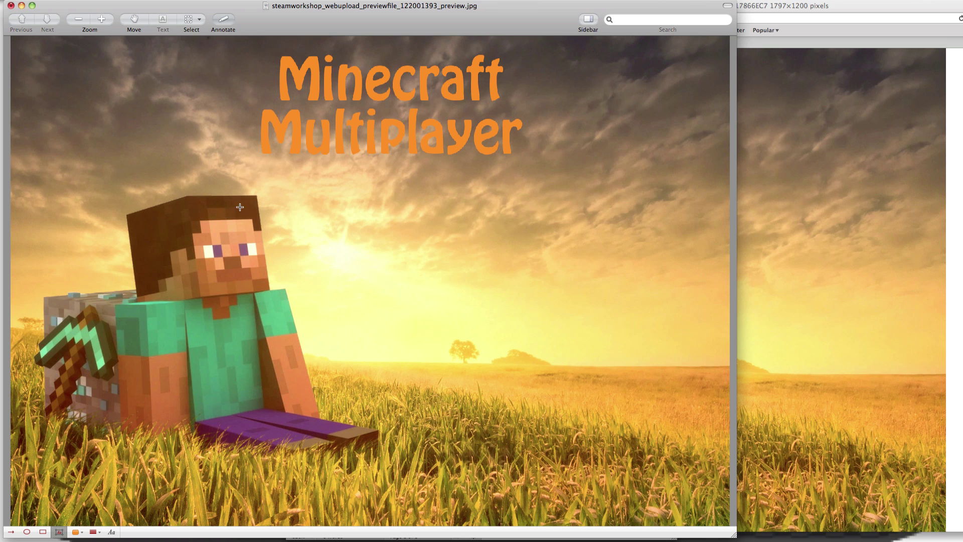
drag(240, 206, 627, 355)
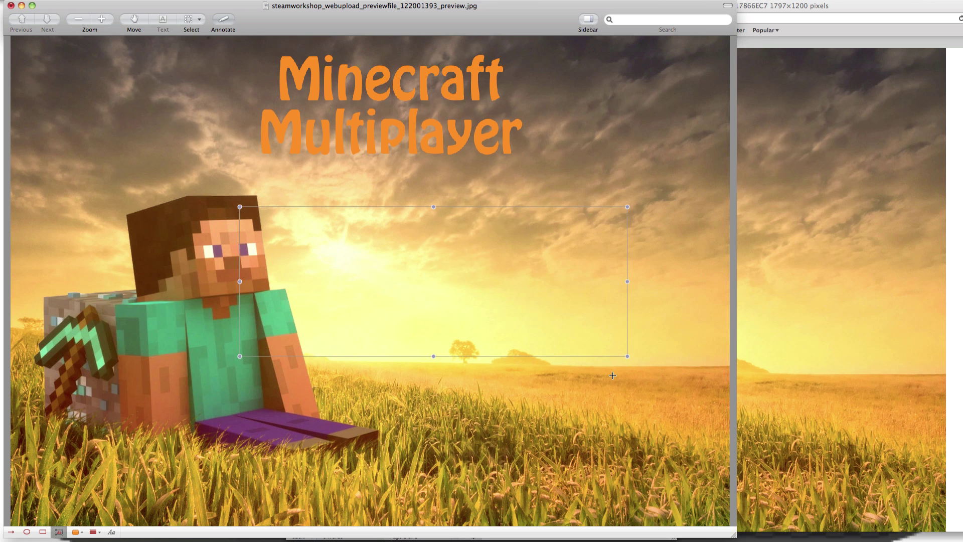
text(Lets)
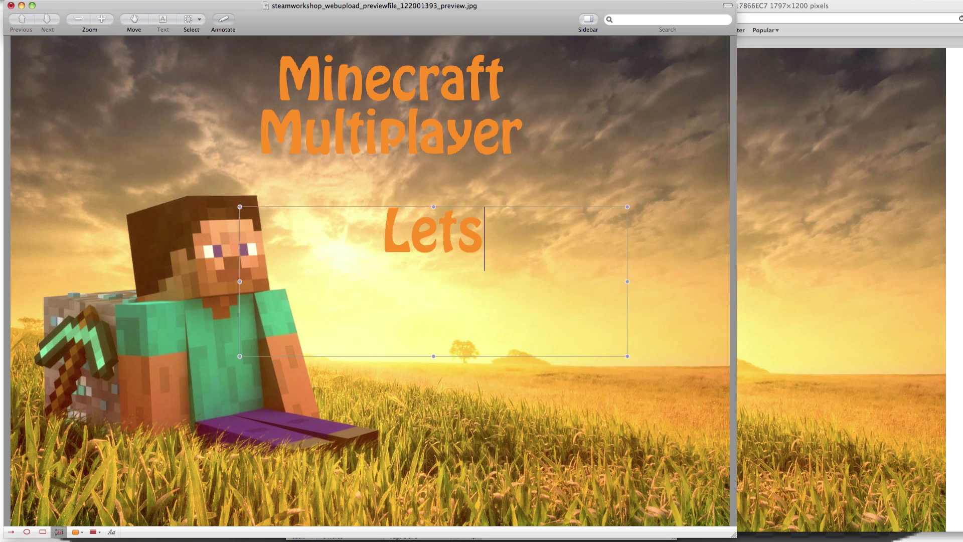
key(BackSpace)
text('s Play)
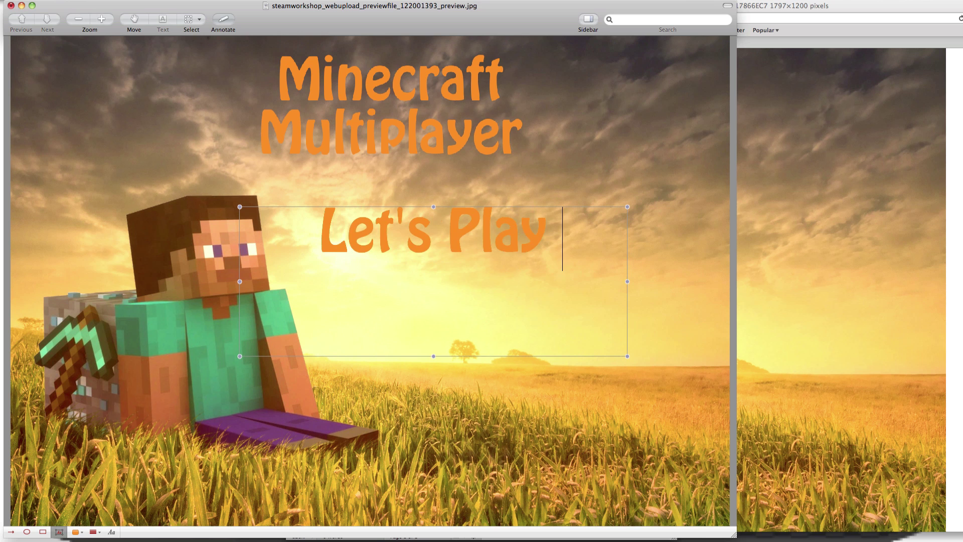
text( Pt. 2)
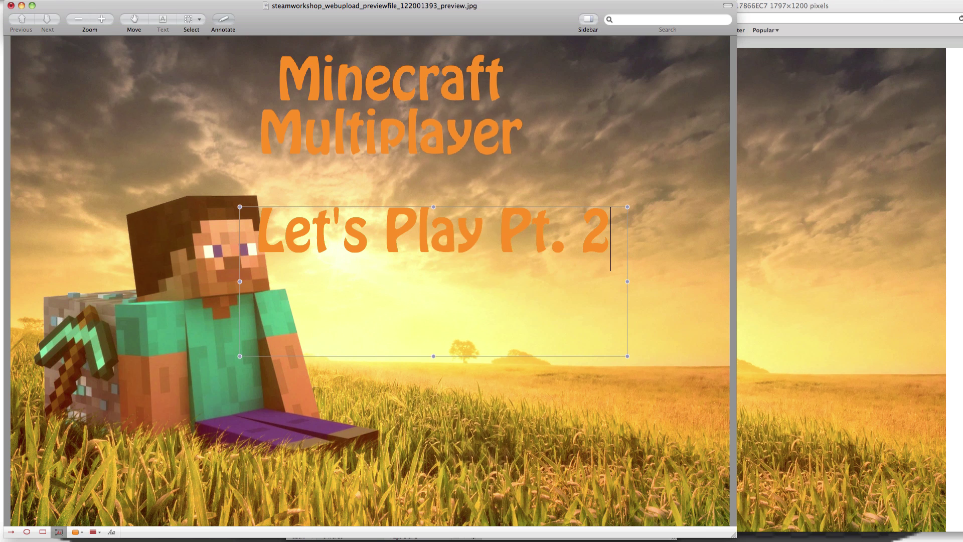
key(super+a)
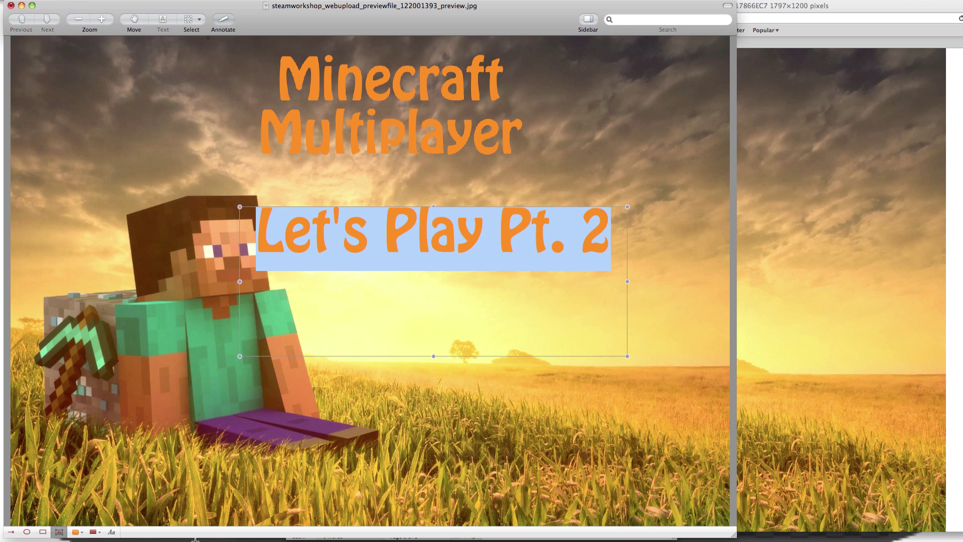
click(601, 244)
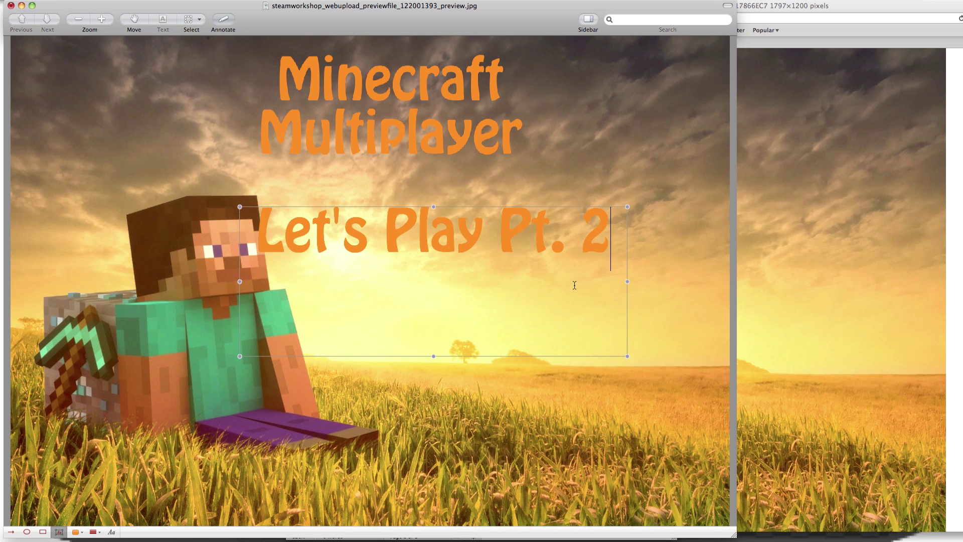
- Colour the 'Let's Play Pt. 2' text red after trying orange and cyan
click(113, 532)
click(690, 344)
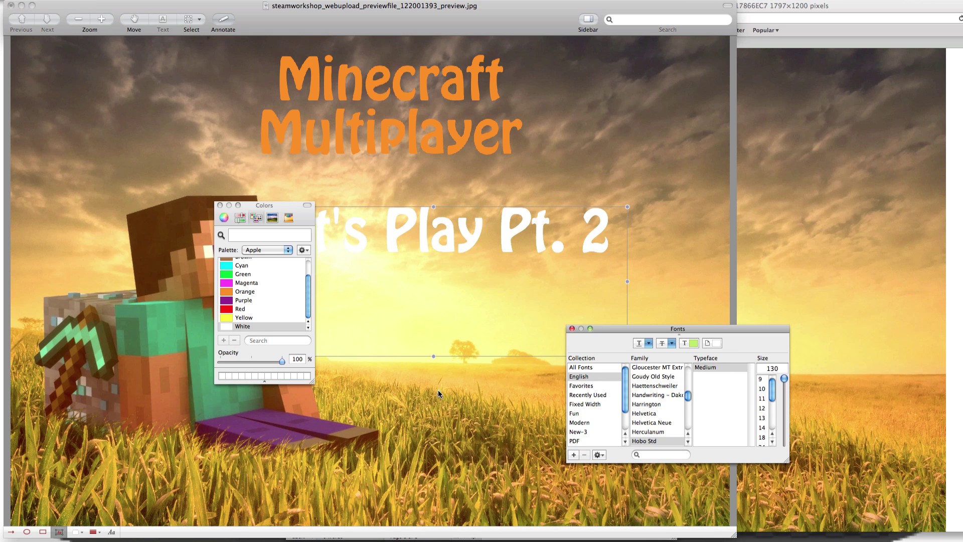
click(245, 292)
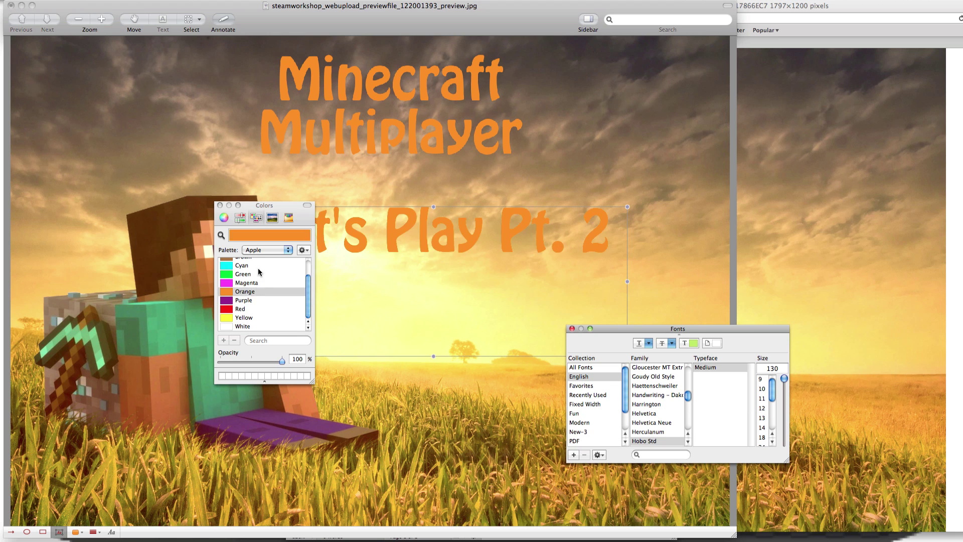
click(242, 266)
click(254, 309)
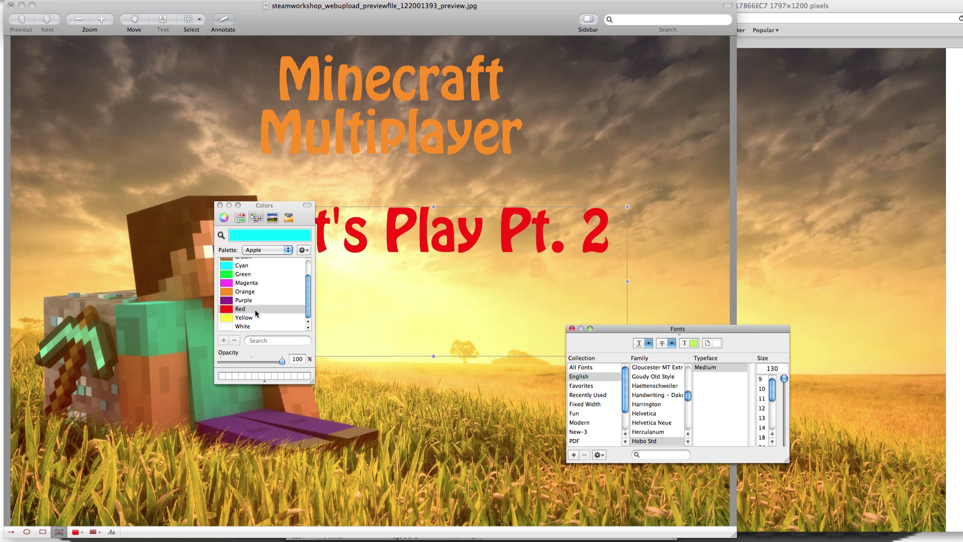
click(219, 205)
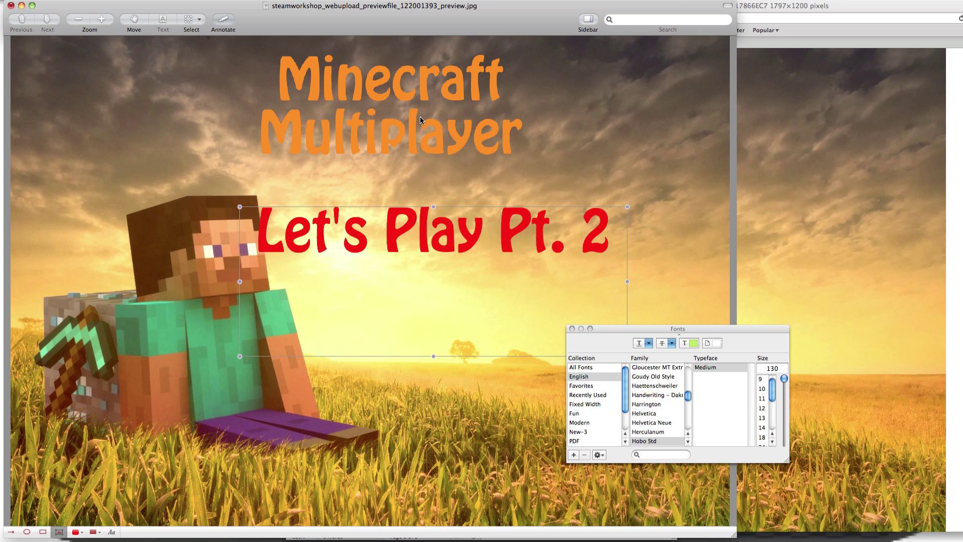
- Shift the title and the subtitle slightly to the right
click(470, 132)
drag(481, 119, 511, 120)
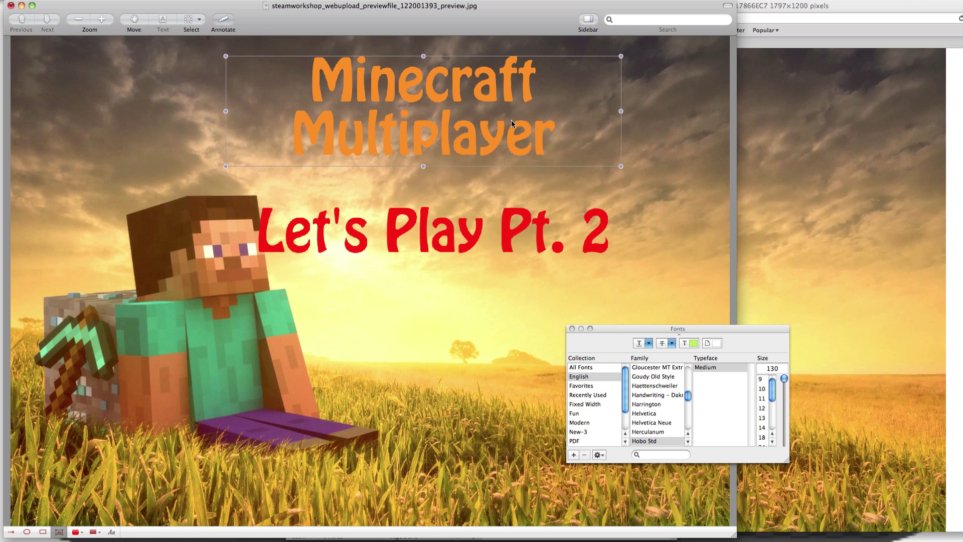
click(639, 127)
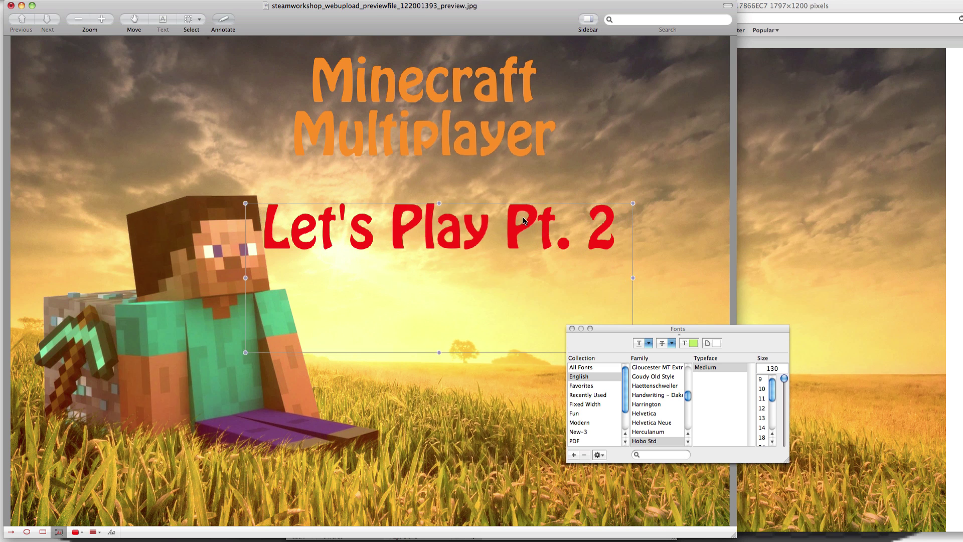
drag(518, 220, 527, 220)
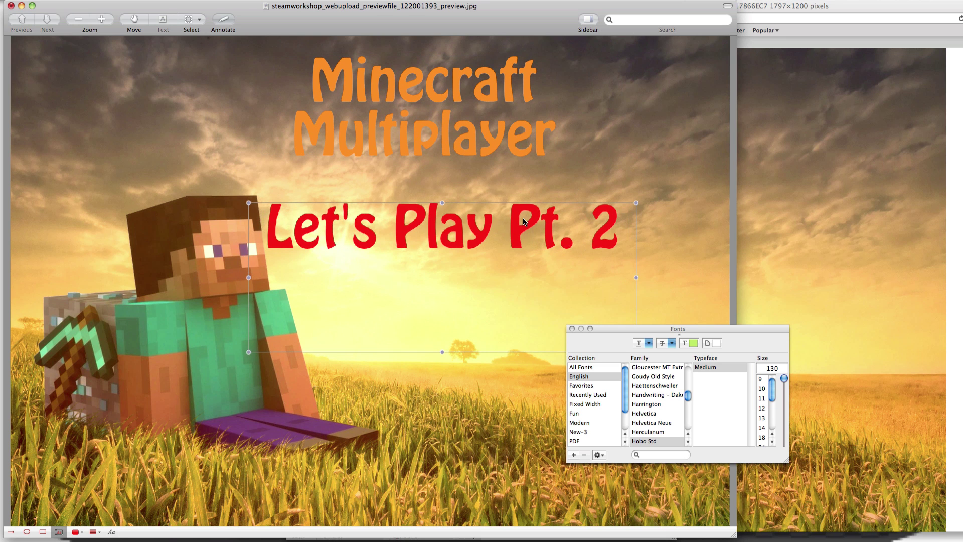
- Restyle the subtitle in Goudy Old Style at size 144
double_click(618, 227)
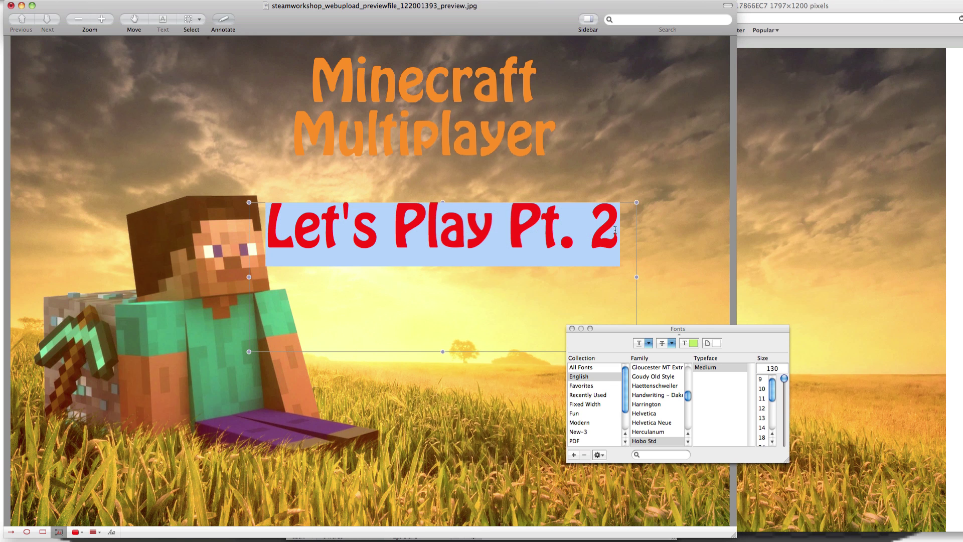
click(644, 414)
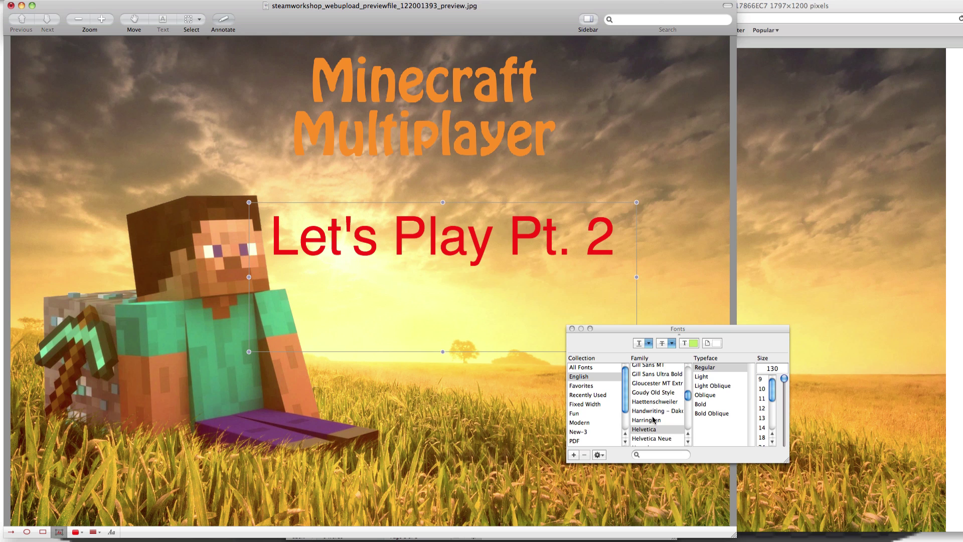
click(654, 392)
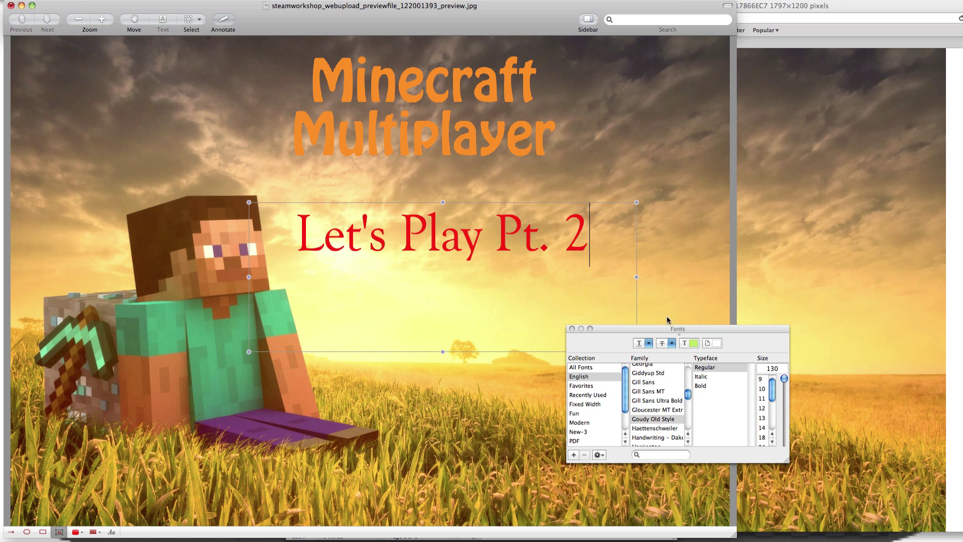
scroll(762, 427, down, 5)
scroll(762, 428, down, 5)
click(763, 430)
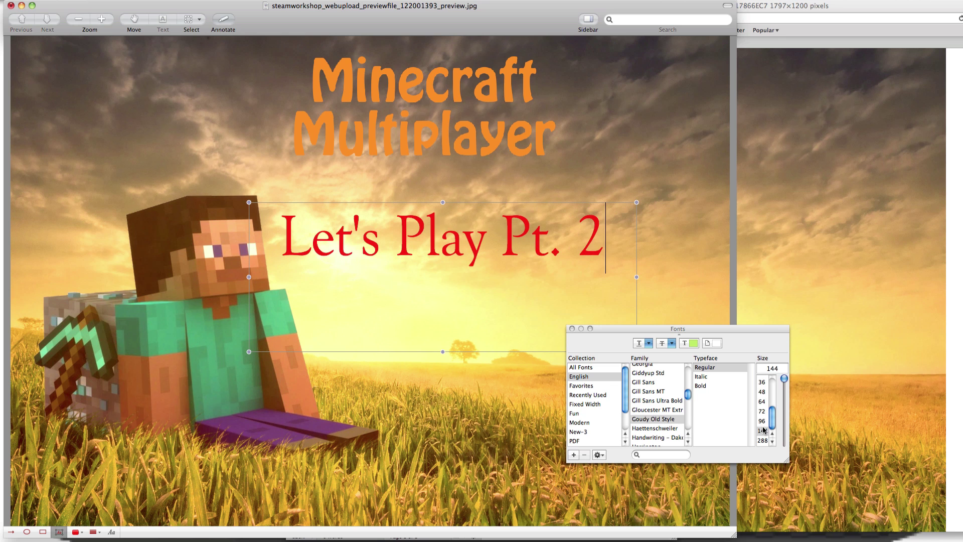
click(572, 331)
- Move the subtitle higher under the title and shrink its box height
drag(556, 235, 552, 212)
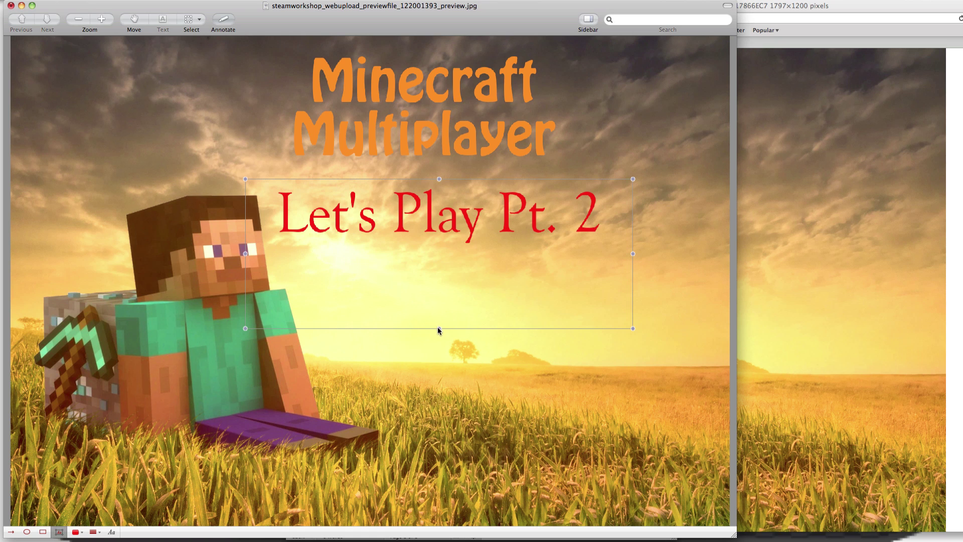
drag(436, 328, 439, 251)
click(532, 143)
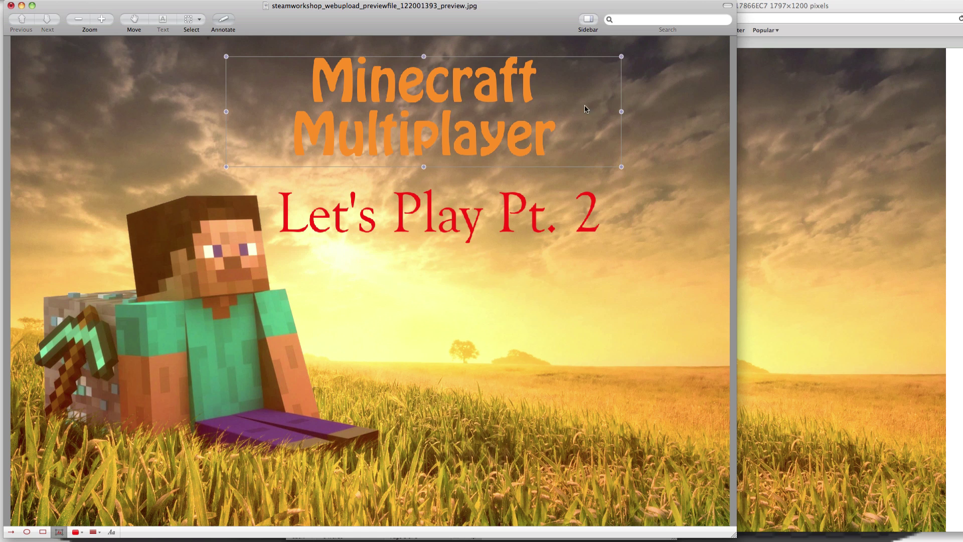
click(648, 137)
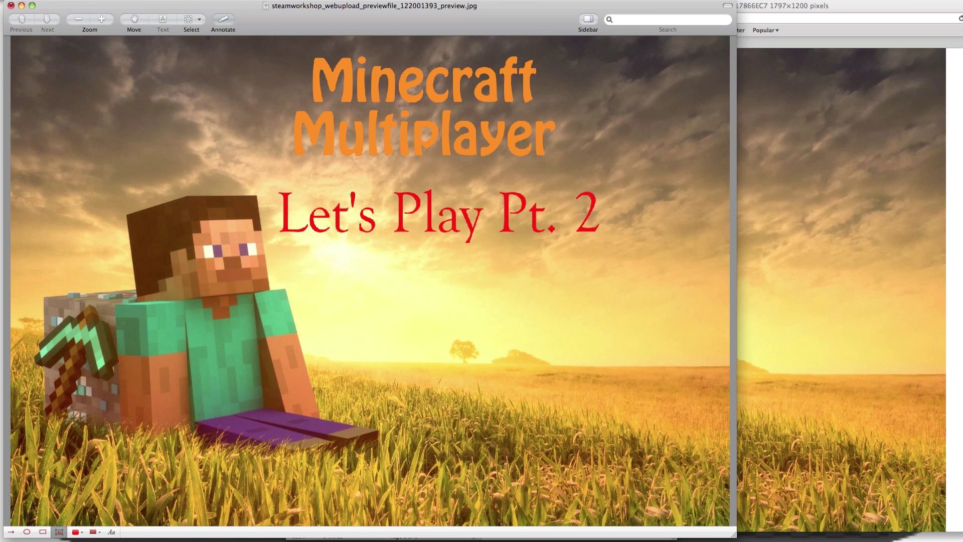
- Save the edited thumbnail image and close it in Preview
click(75, 2)
click(79, 61)
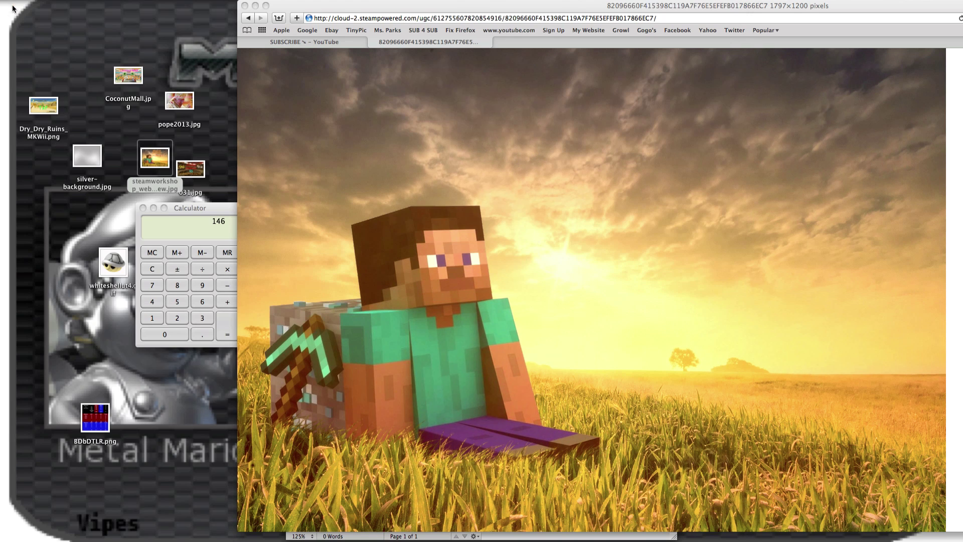
click(12, 5)
- Return to YouTube full screen and go to the Video Manager uploads via the account menu
click(308, 42)
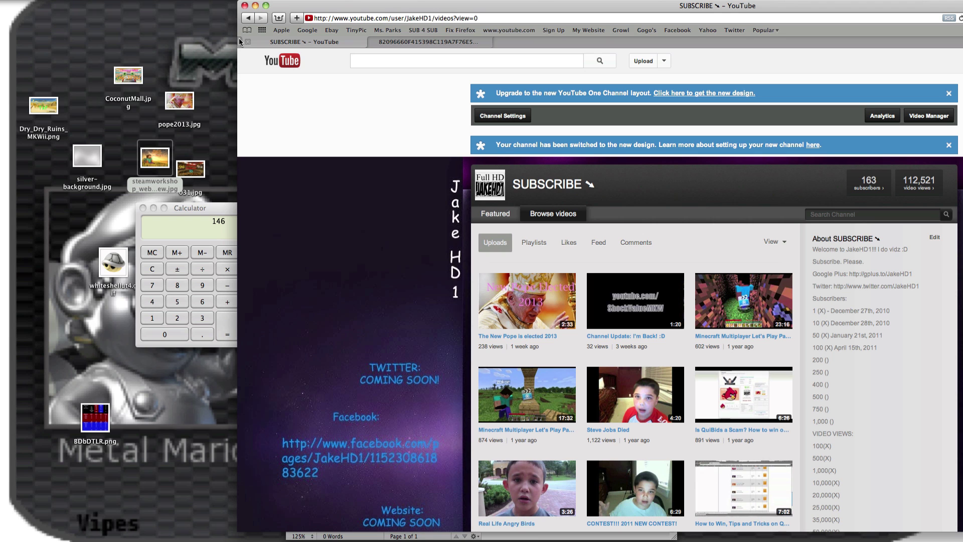
click(265, 7)
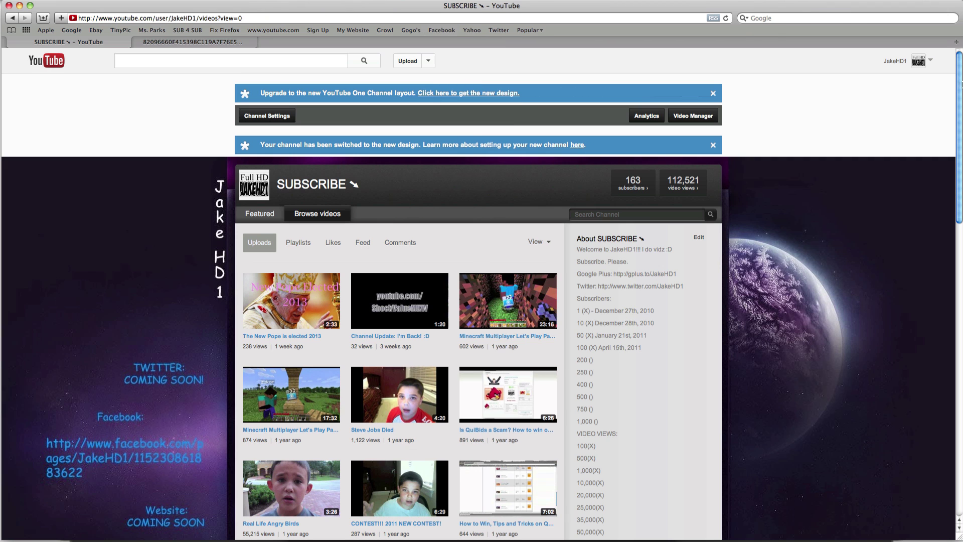
click(894, 62)
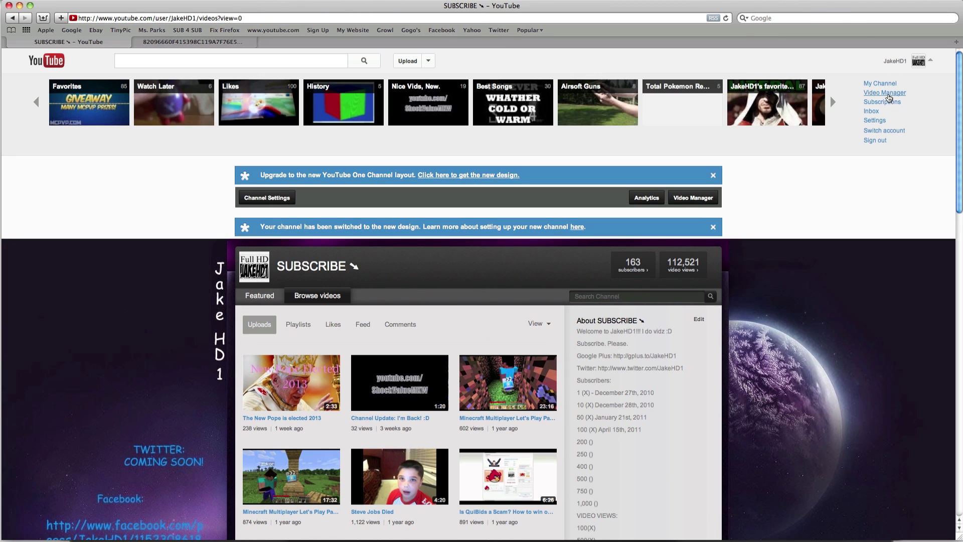
click(884, 92)
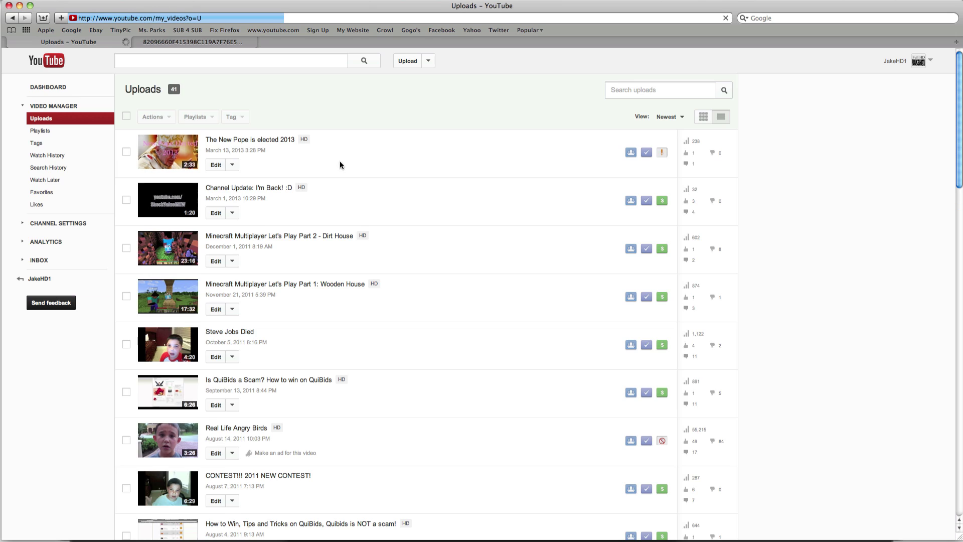
- Edit the 'Part 2 - Dirt House' video and start choosing a custom thumbnail
click(216, 262)
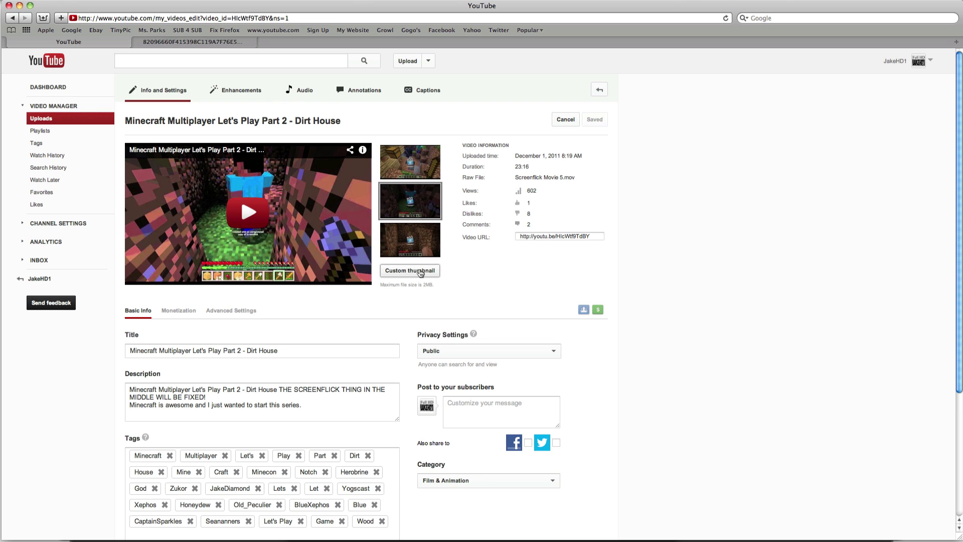
click(421, 272)
scroll(443, 126, down, 5)
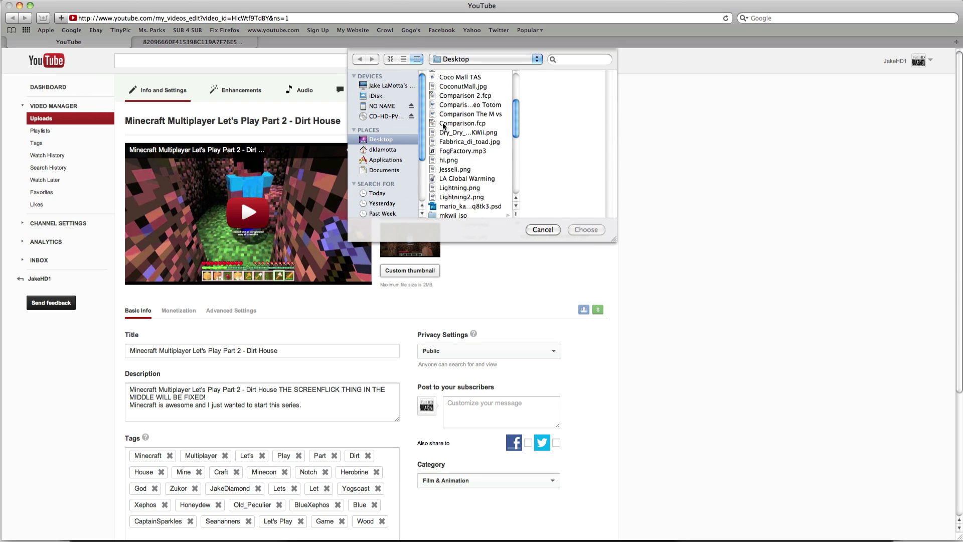
scroll(443, 125, down, 5)
scroll(443, 125, down, 5)
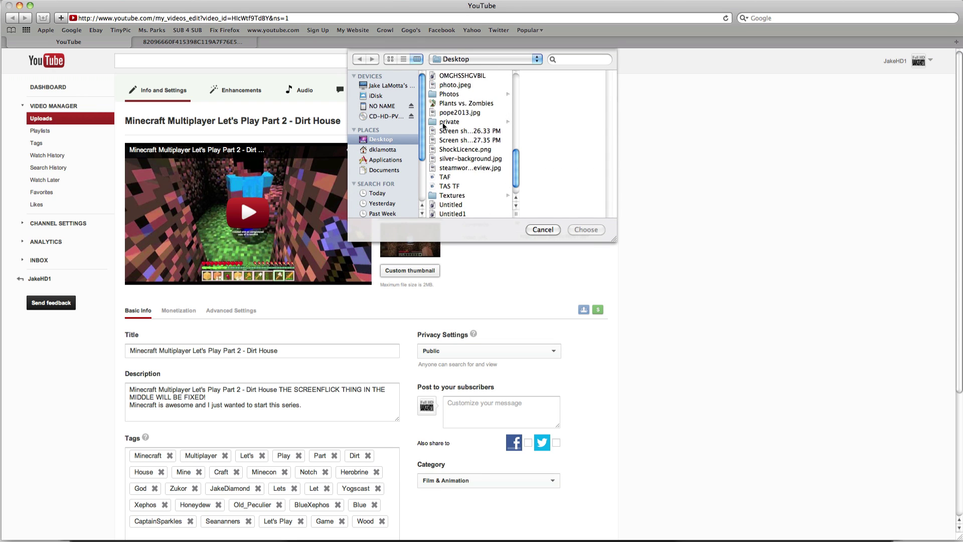
scroll(443, 125, up, 3)
scroll(443, 126, up, 4)
scroll(443, 127, up, 3)
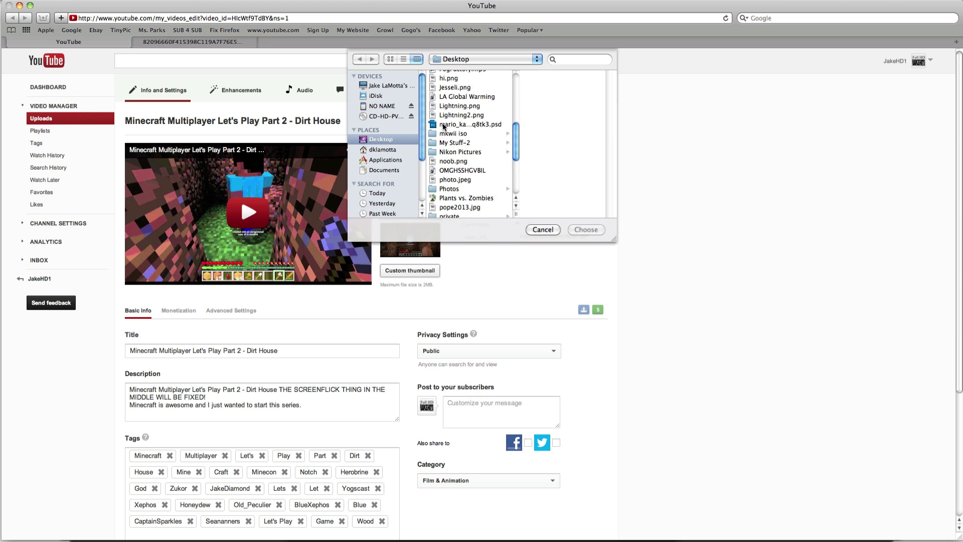
scroll(443, 126, up, 3)
scroll(443, 127, up, 2)
scroll(443, 126, up, 3)
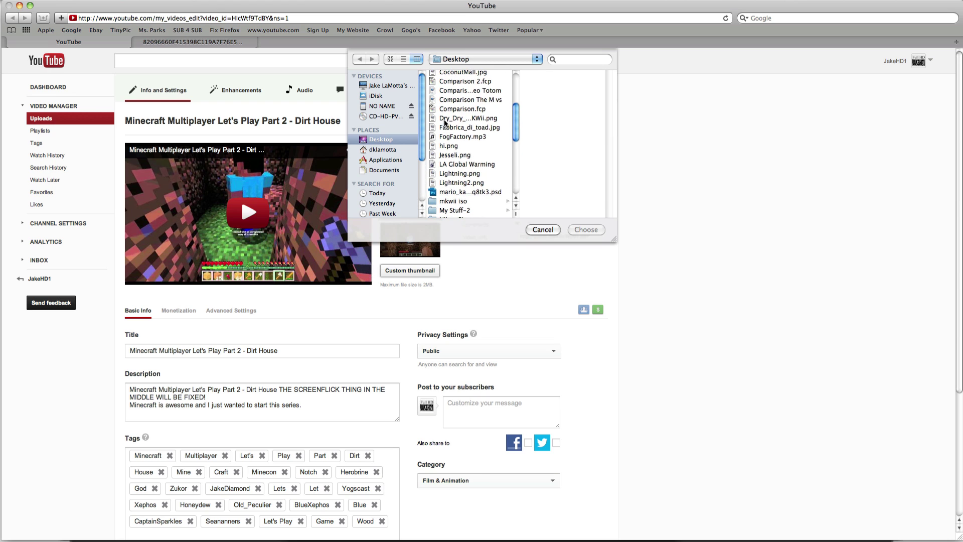
scroll(443, 126, up, 2)
scroll(443, 125, up, 3)
scroll(443, 126, up, 3)
scroll(446, 119, up, 2)
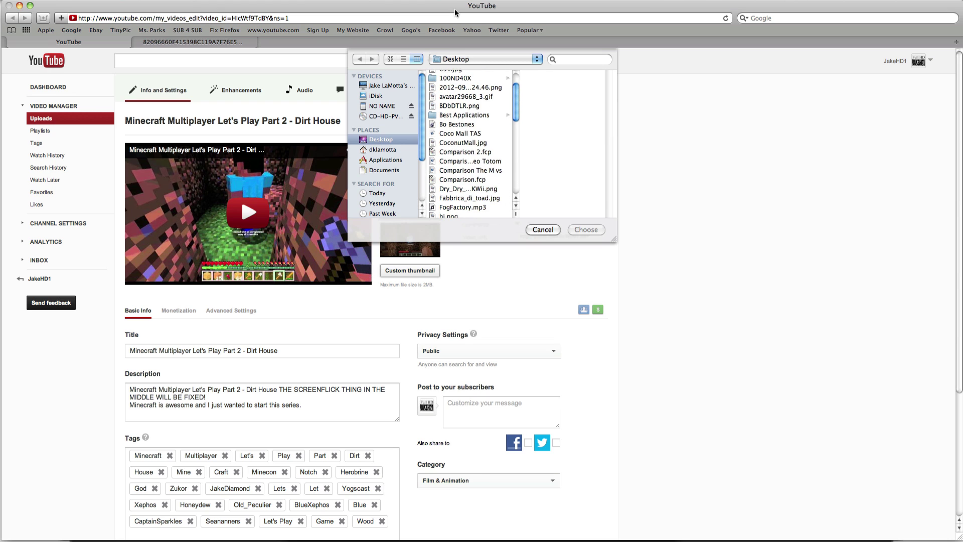
mouse_move(457, 11)
mouse_down()
mouse_move(665, 11)
mouse_move(485, 5)
mouse_up()
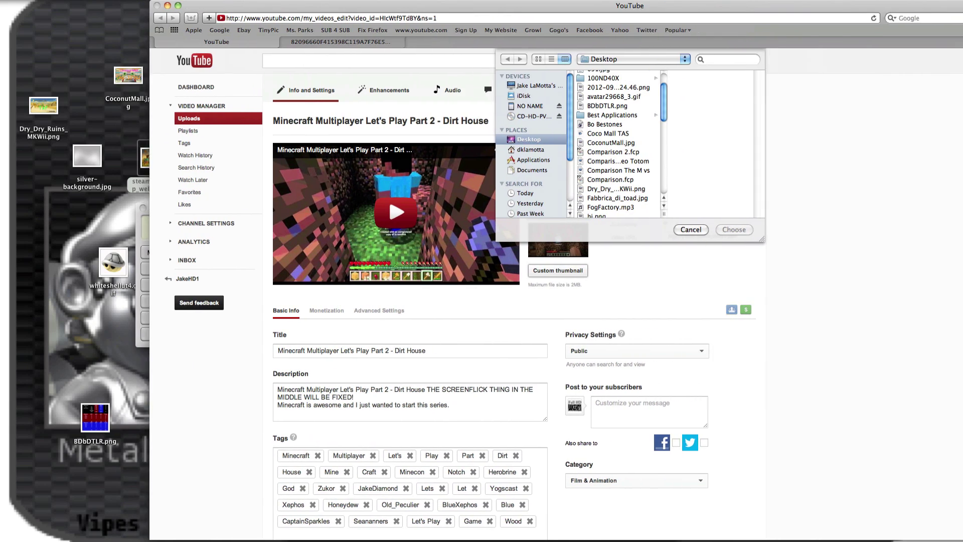
scroll(521, 132, down, 4)
scroll(521, 132, down, 3)
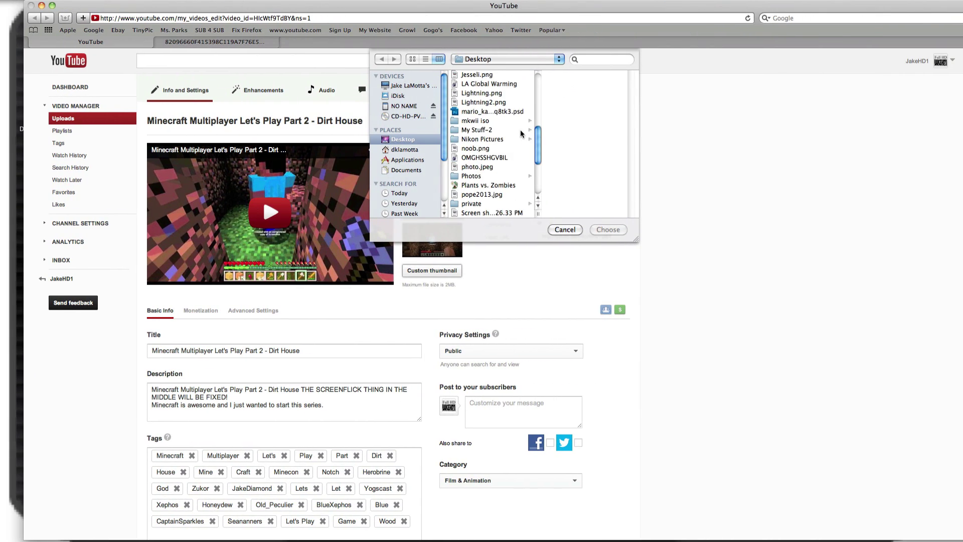
scroll(521, 133, down, 2)
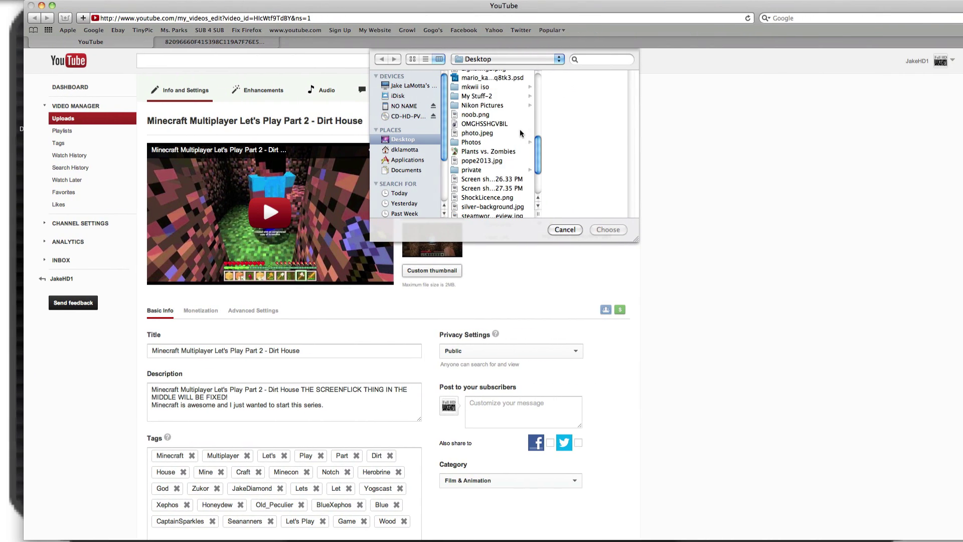
scroll(505, 217, down, 1)
- Upload the edited Steve sunset JPG from the desktop as the custom thumbnail
click(503, 205)
double_click(503, 205)
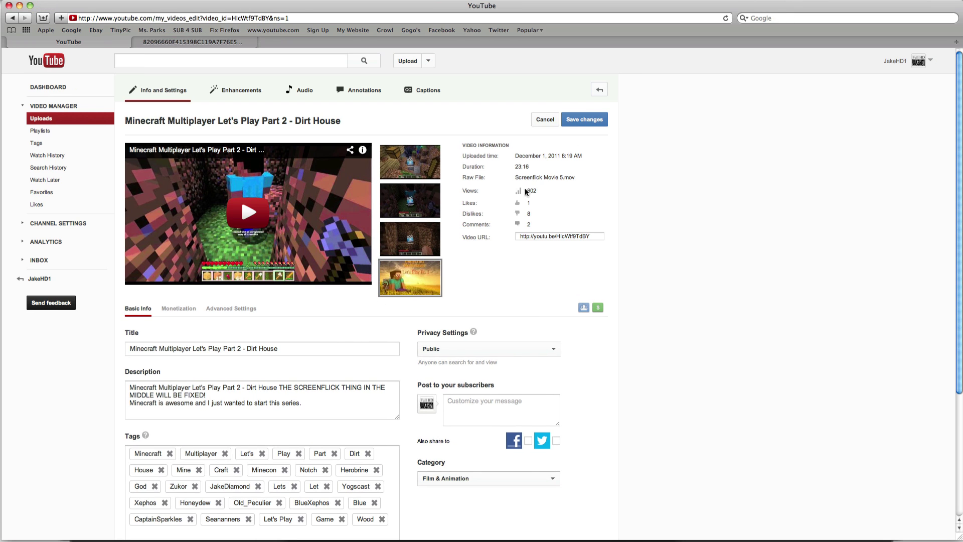
- Save the thumbnail change and return to the Video Manager uploads list
click(586, 120)
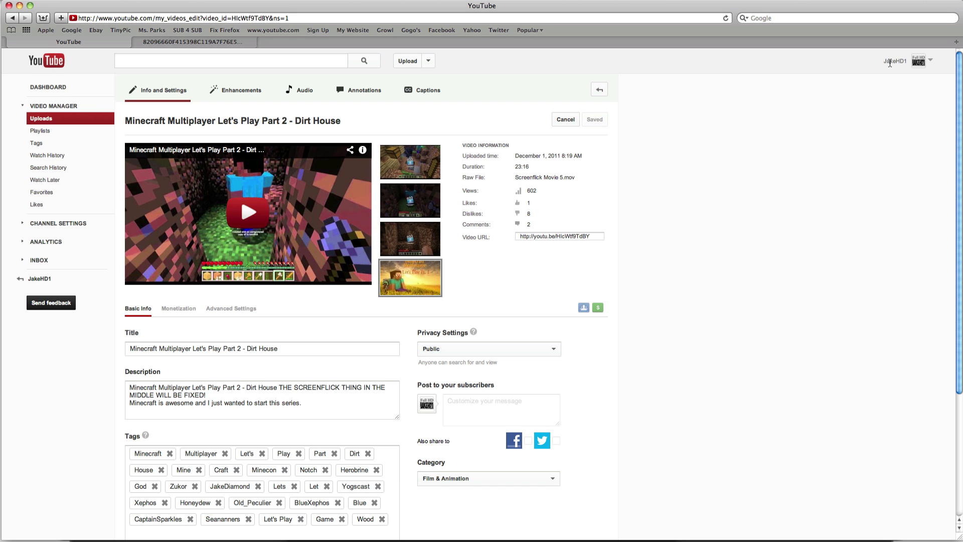
click(891, 62)
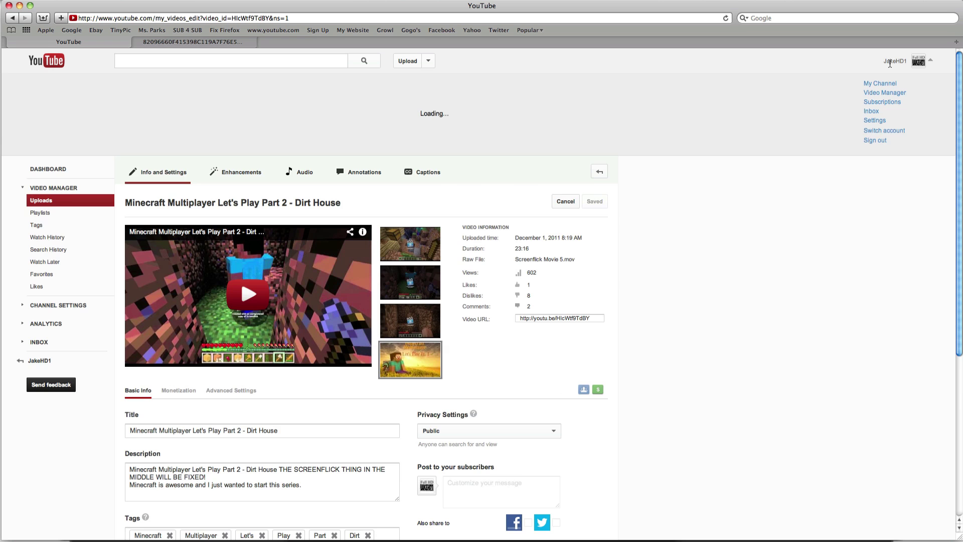
click(884, 92)
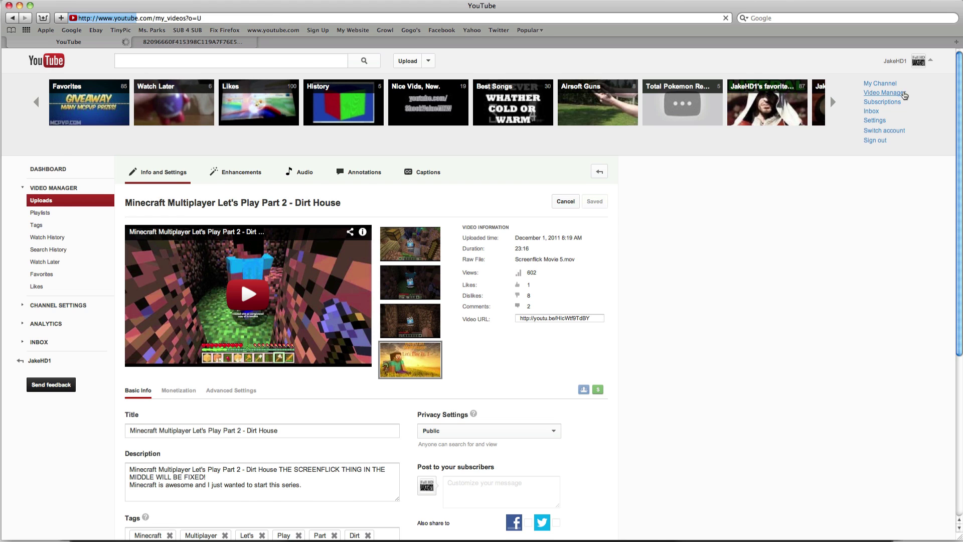